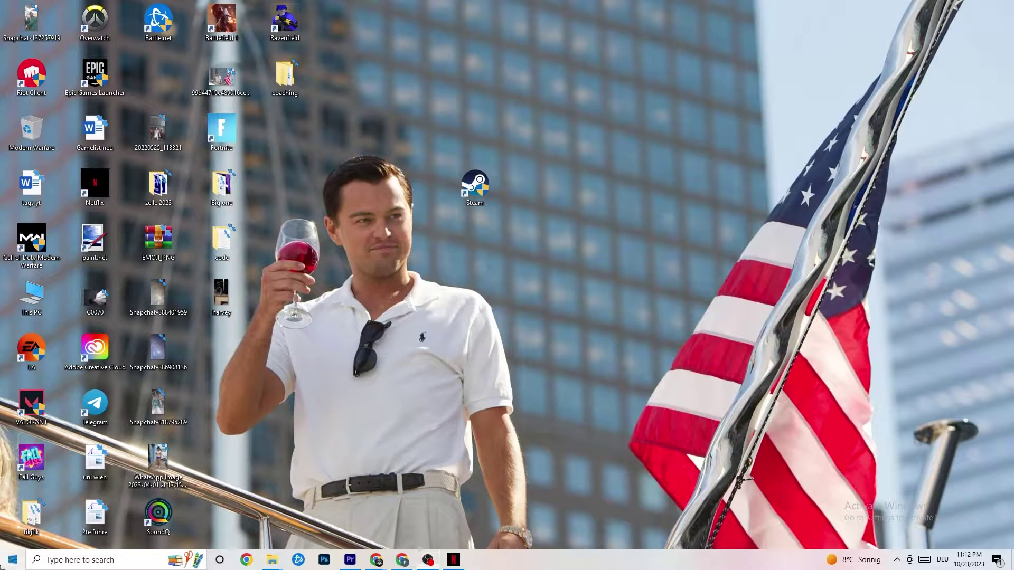
Open the Start menu from the taskbar.
click(11, 560)
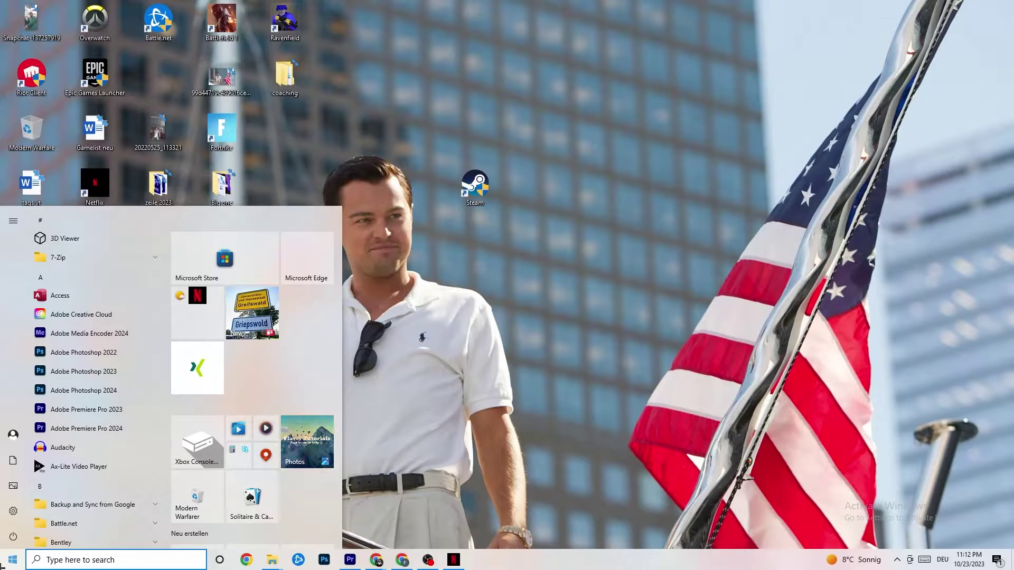
From Settings' Network & Internet page, list the network adapters and open Ethernet's status.
click(13, 512)
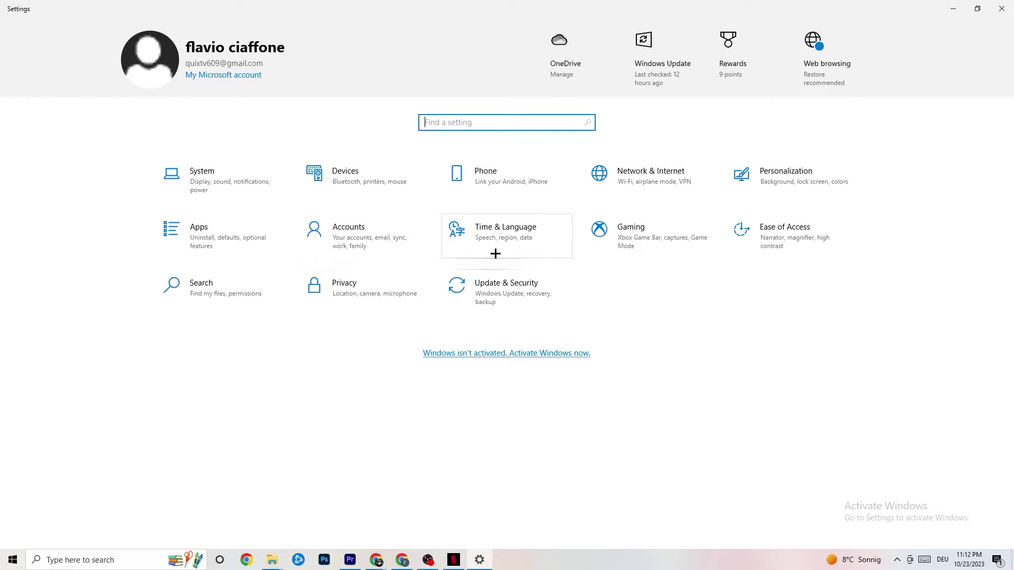
click(669, 178)
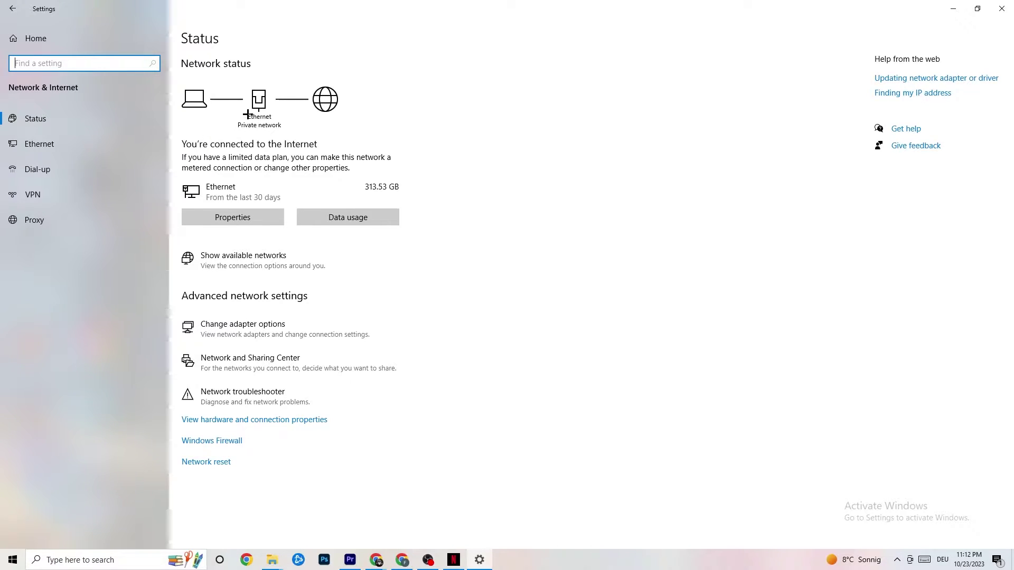
click(288, 322)
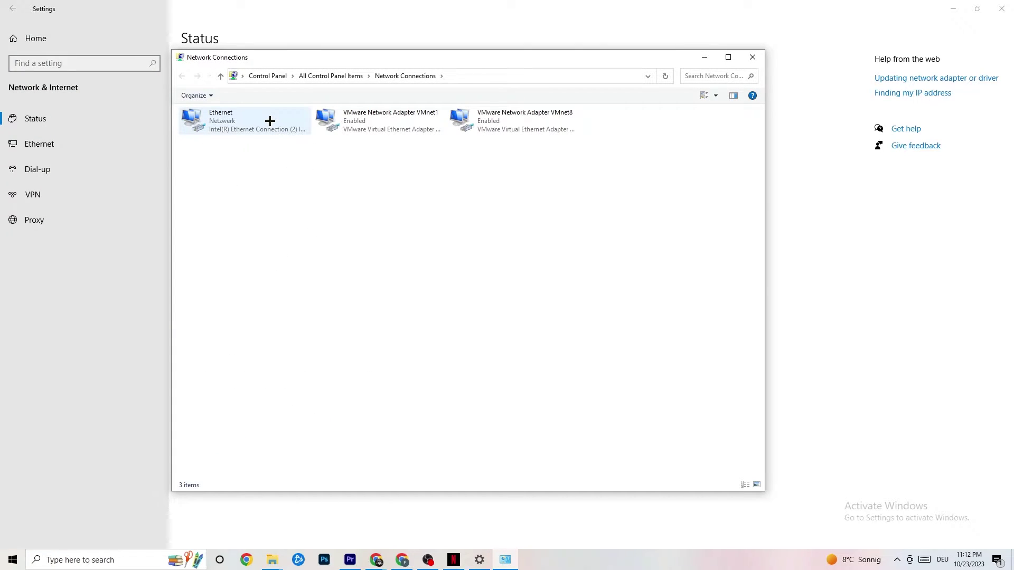
double_click(269, 121)
Close the Ethernet status window, then disable and re-enable the Ethernet adapter.
click(594, 174)
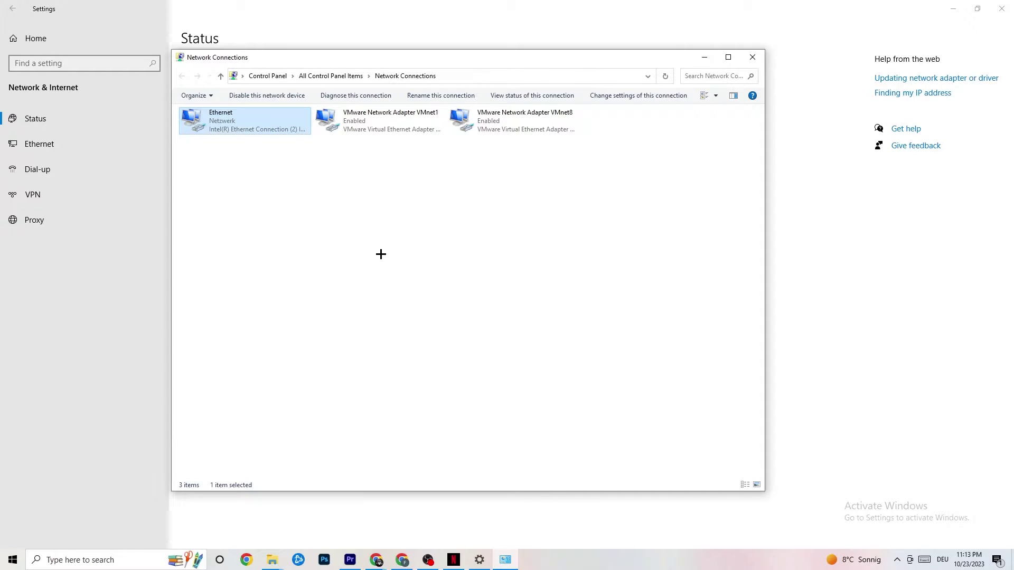
right_click(248, 126)
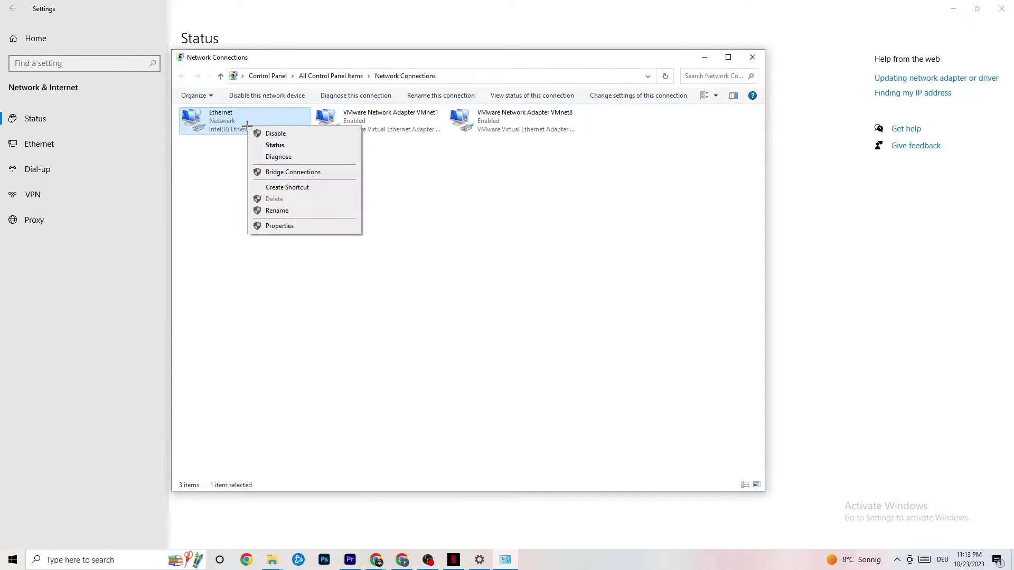
click(285, 199)
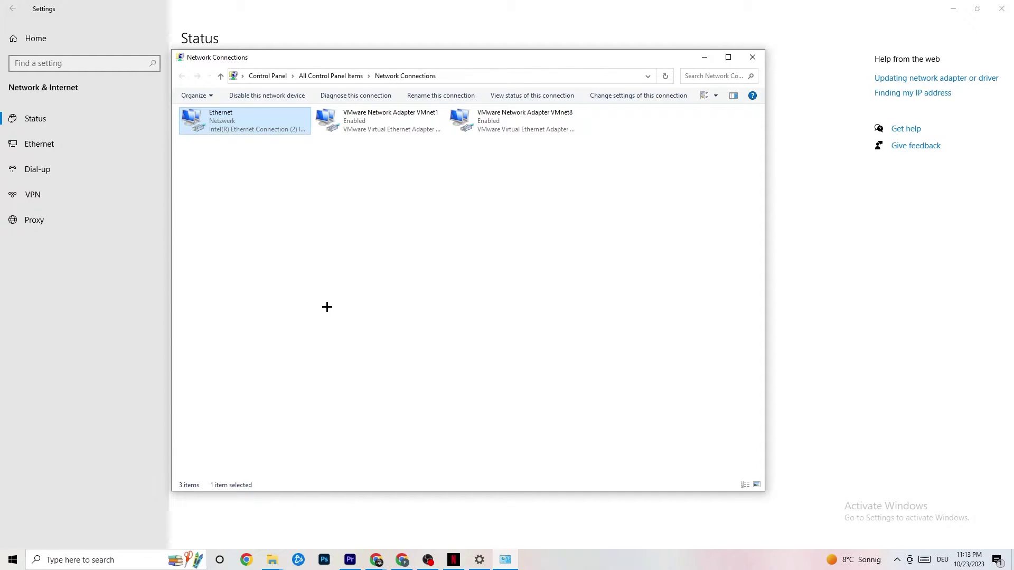
right_click(246, 125)
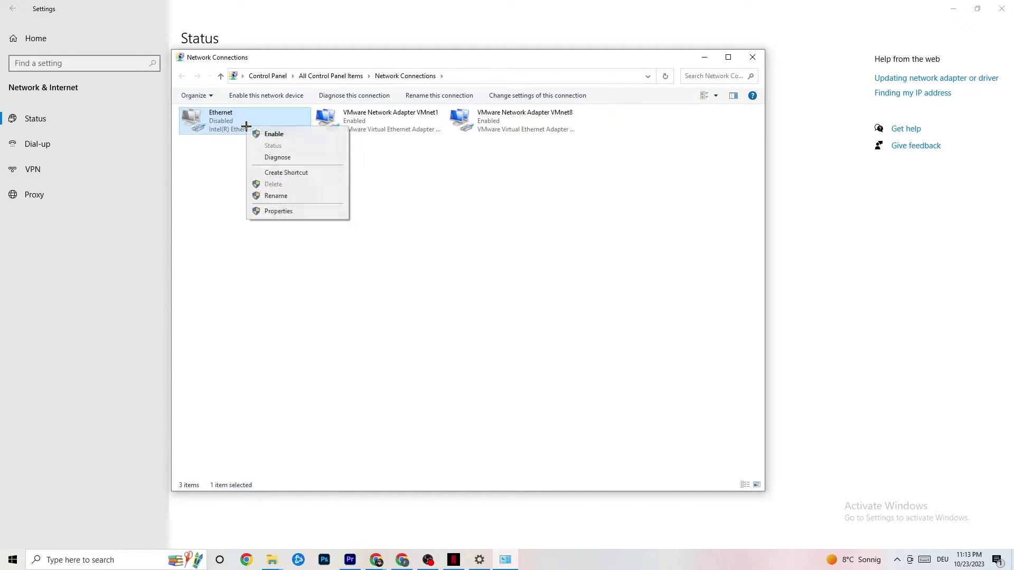
click(268, 134)
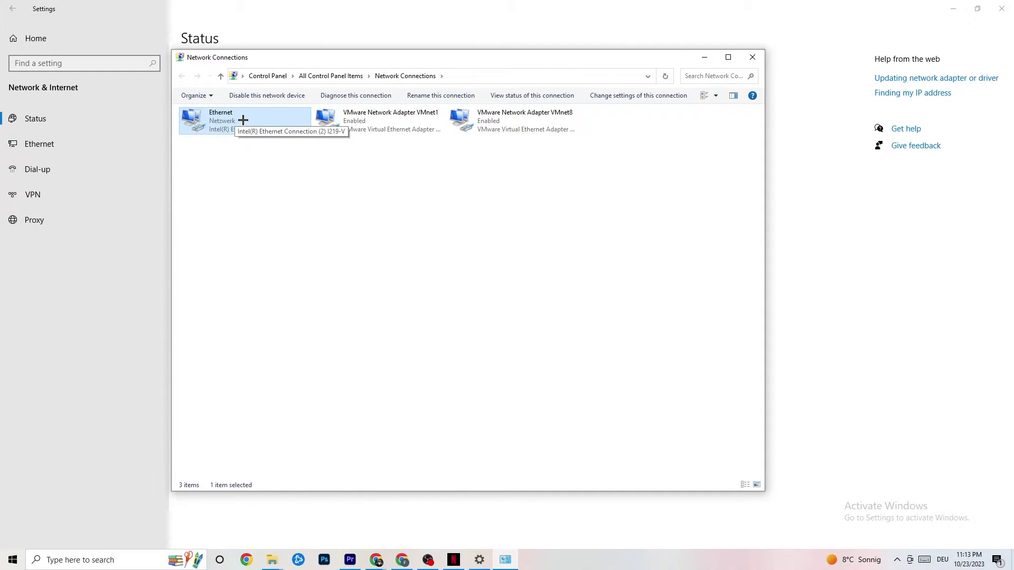
Close Network Connections and open the Network and Sharing Center maximized.
click(753, 57)
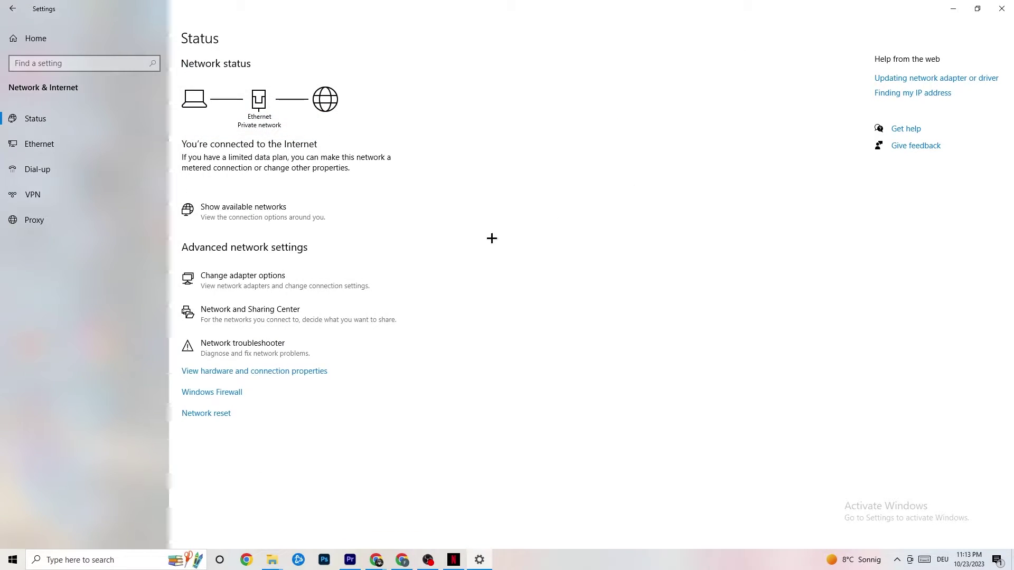
click(252, 314)
click(725, 58)
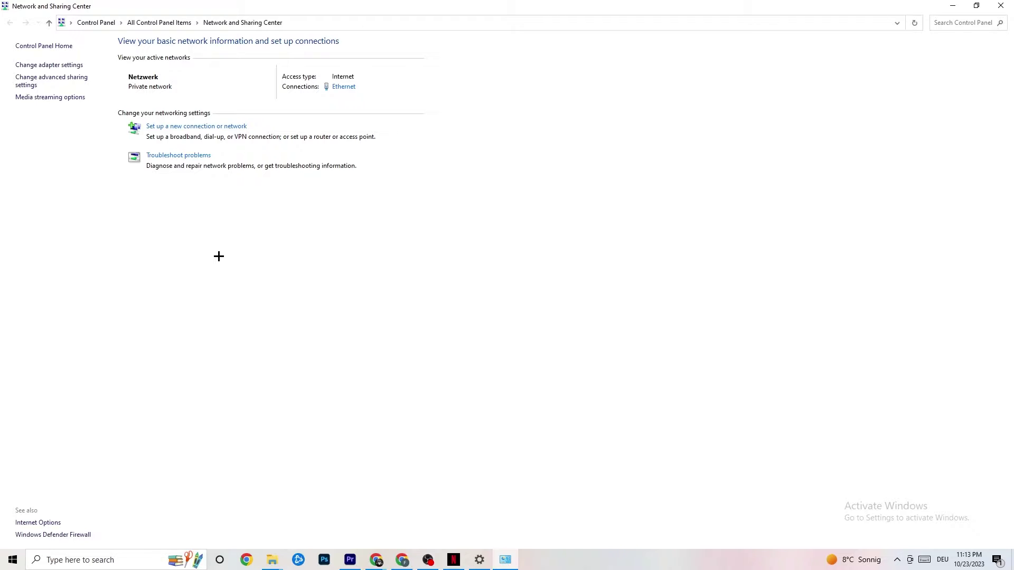
Check the network troubleshooting settings, close them, and open the Ethernet connection status.
click(194, 160)
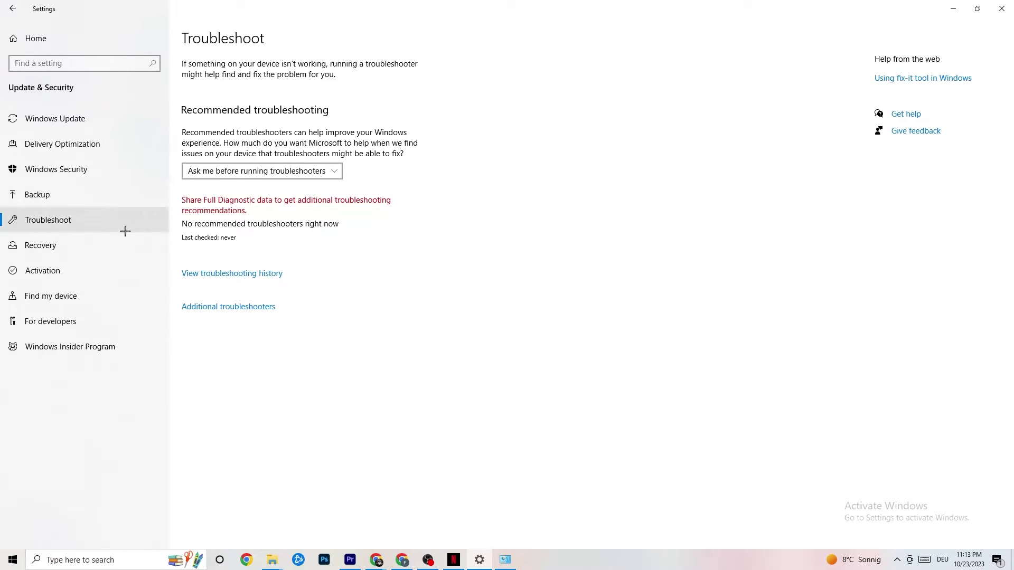
click(990, 3)
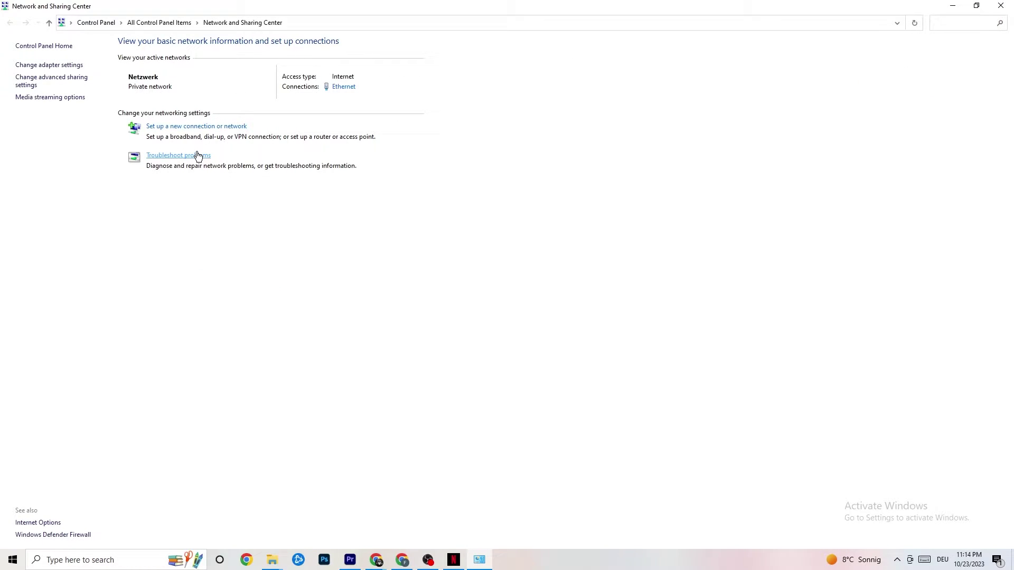
click(353, 91)
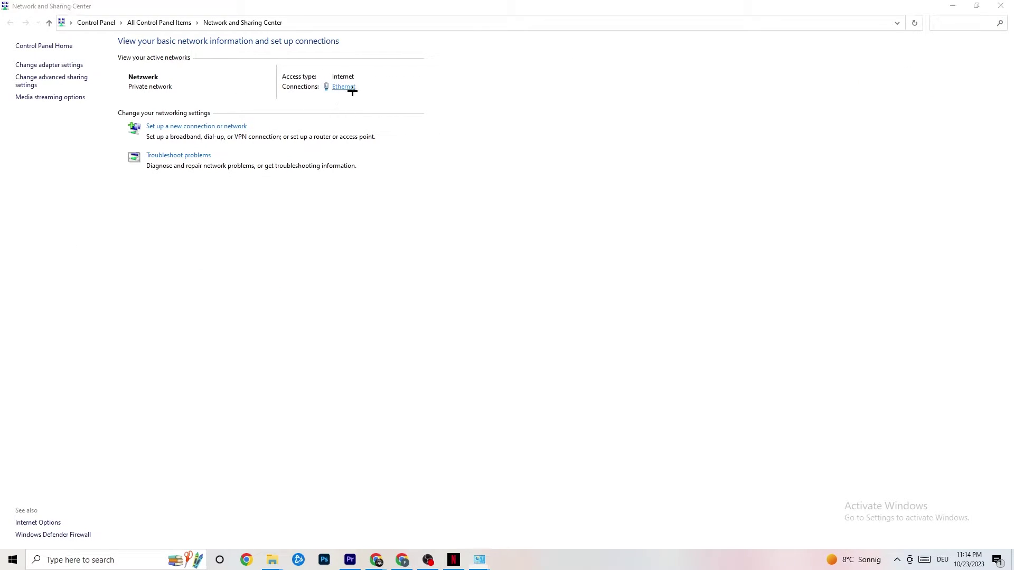
Open Ethernet's IPv4 properties and view the manual DNS server address option.
drag(493, 169, 368, 165)
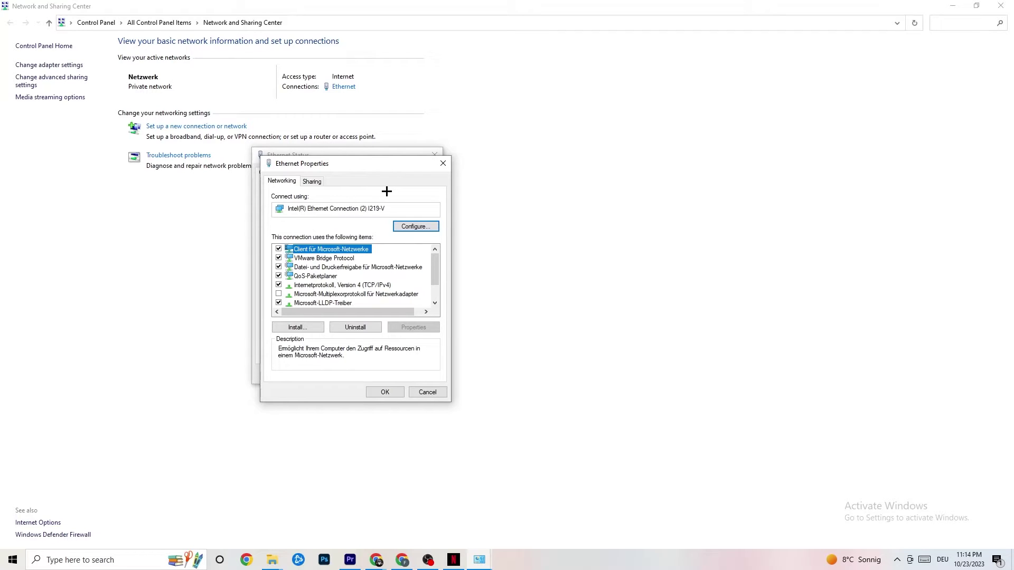
drag(339, 161, 396, 104)
scroll(380, 214, down, 3)
scroll(392, 224, up, 3)
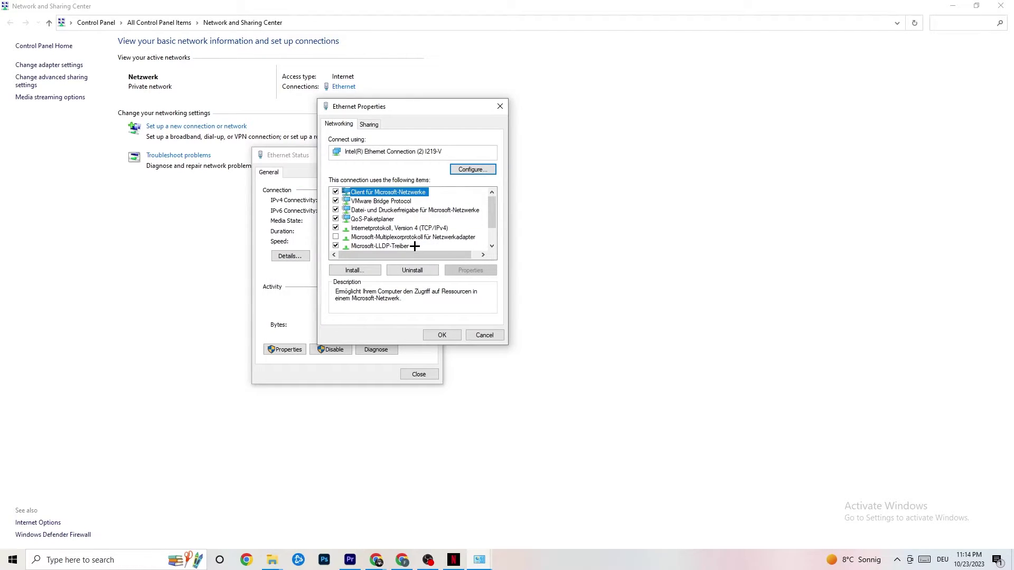
double_click(385, 229)
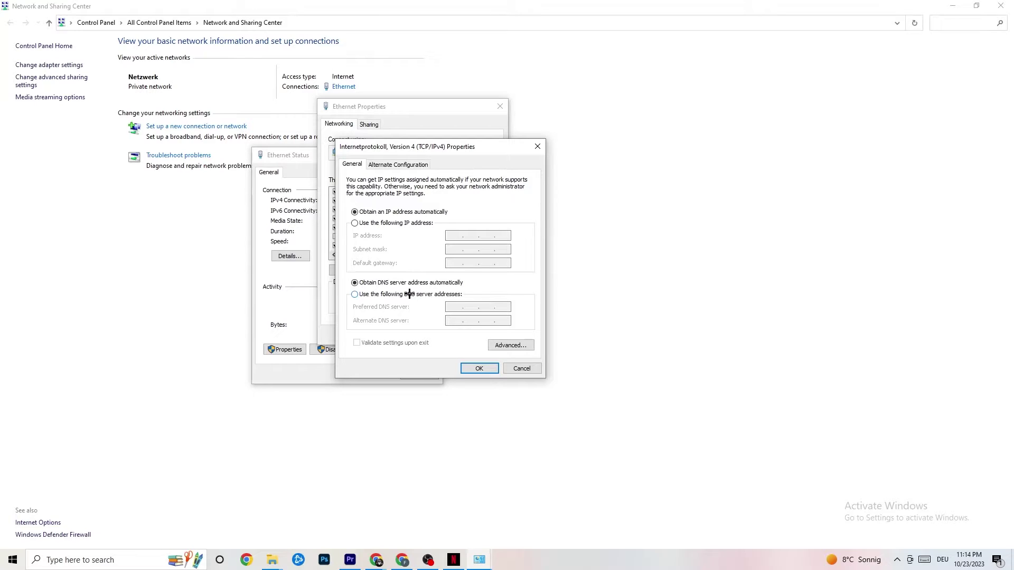
click(356, 296)
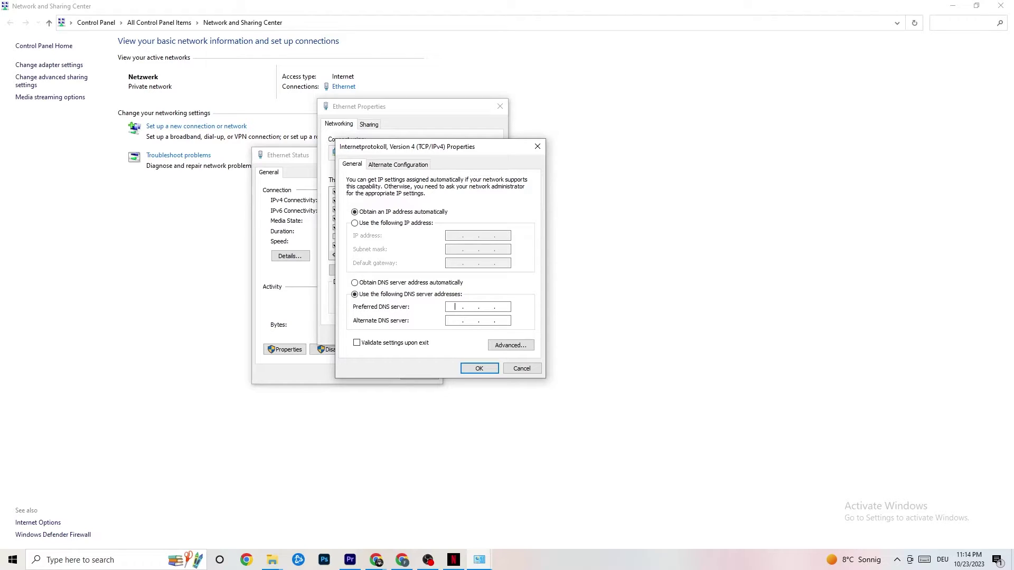
Close the IPv4, Ethernet properties, status and Sharing Center windows without saving changes.
click(538, 146)
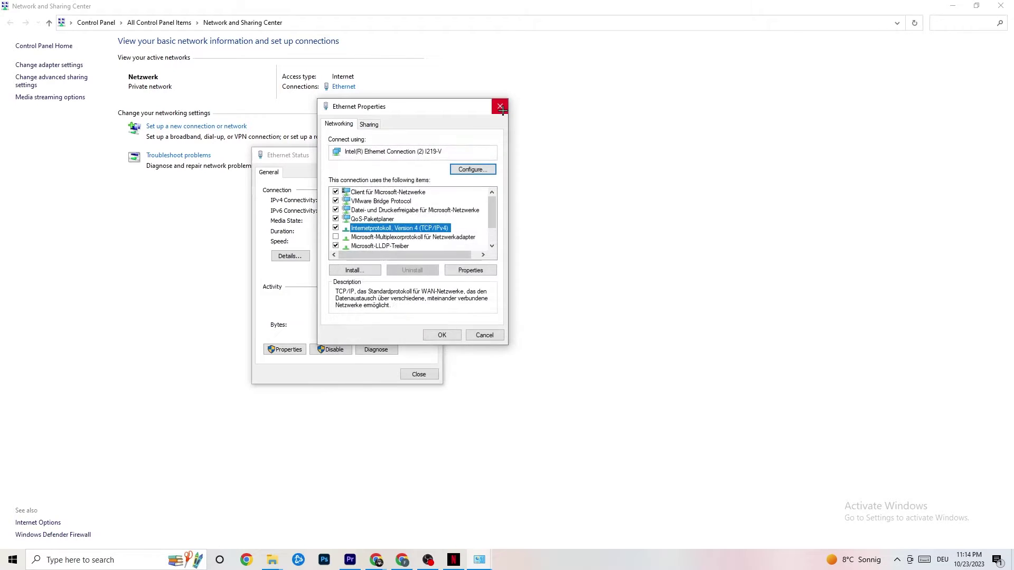
click(499, 106)
click(437, 154)
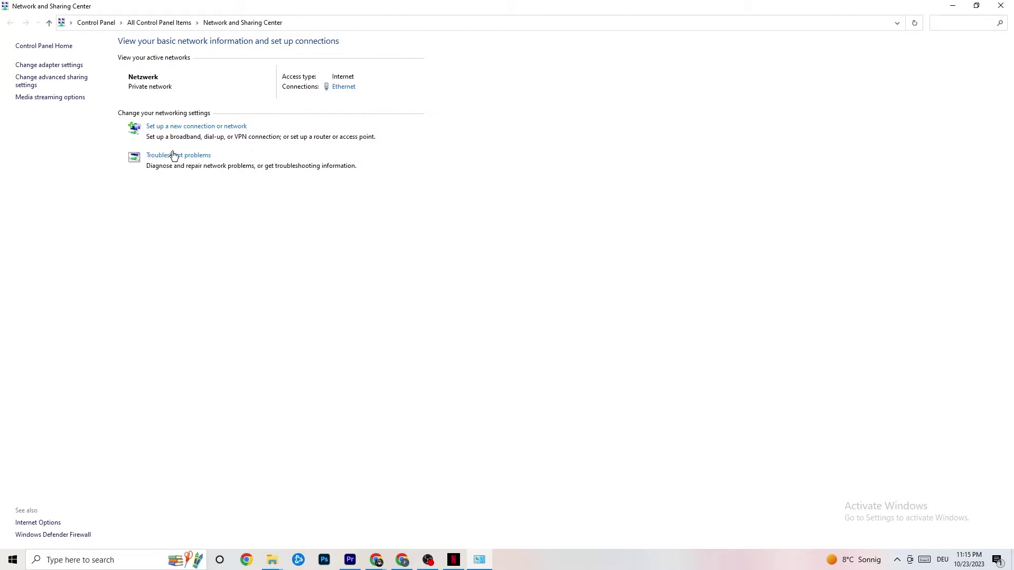
click(1001, 5)
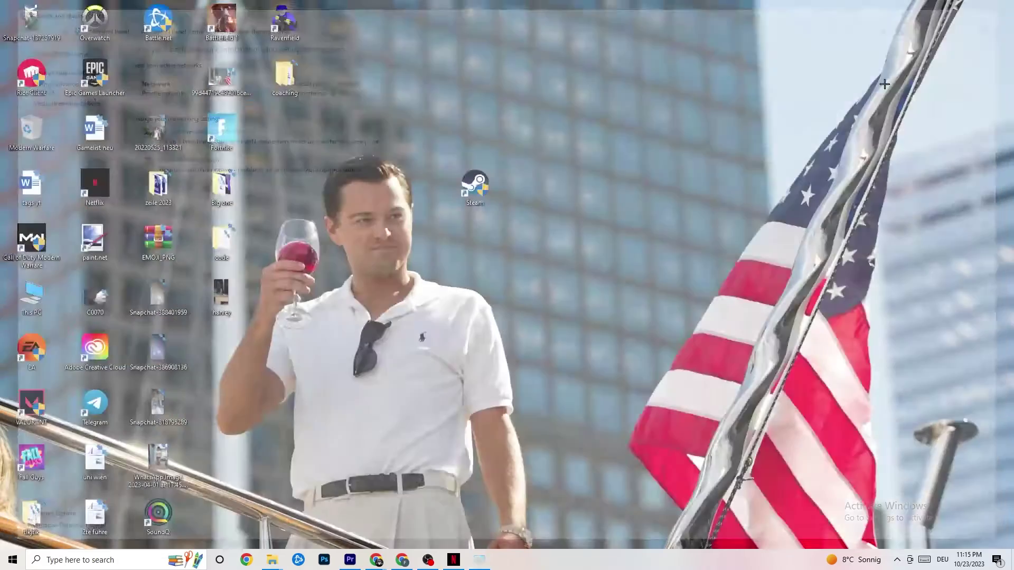
Reopen Settings' network status page and briefly view web help on updating the adapter driver.
click(13, 560)
click(13, 515)
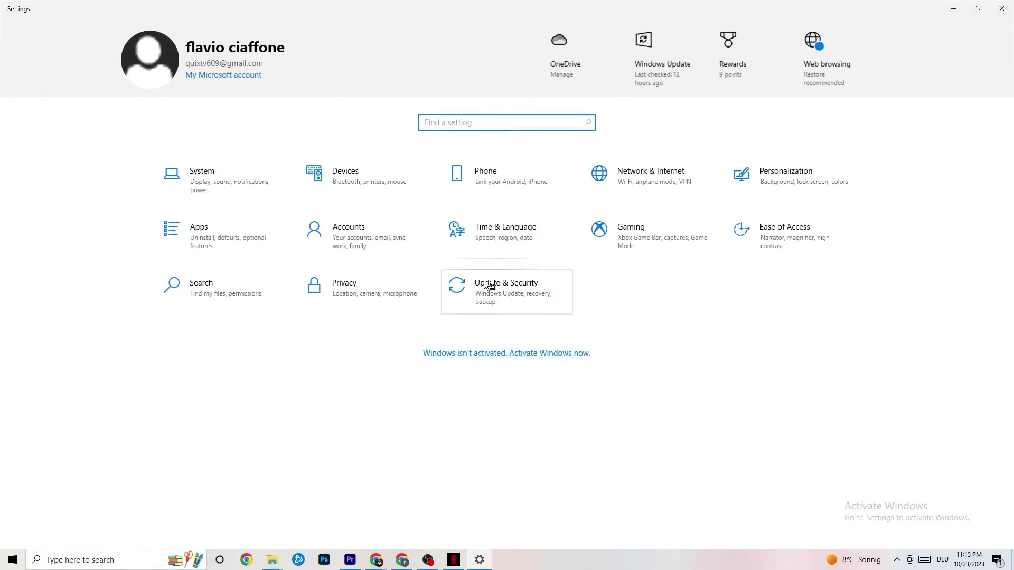
click(660, 179)
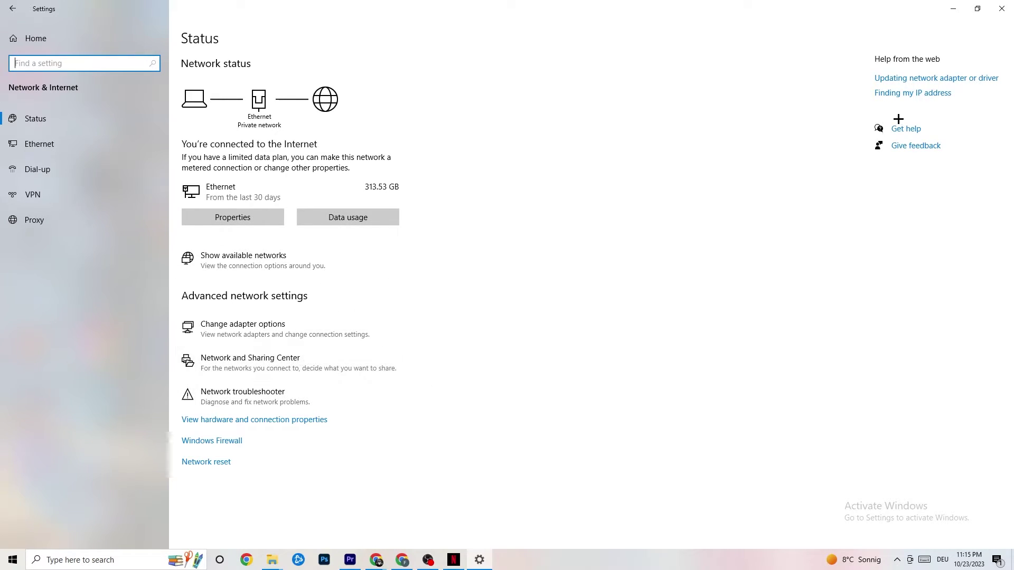
click(939, 85)
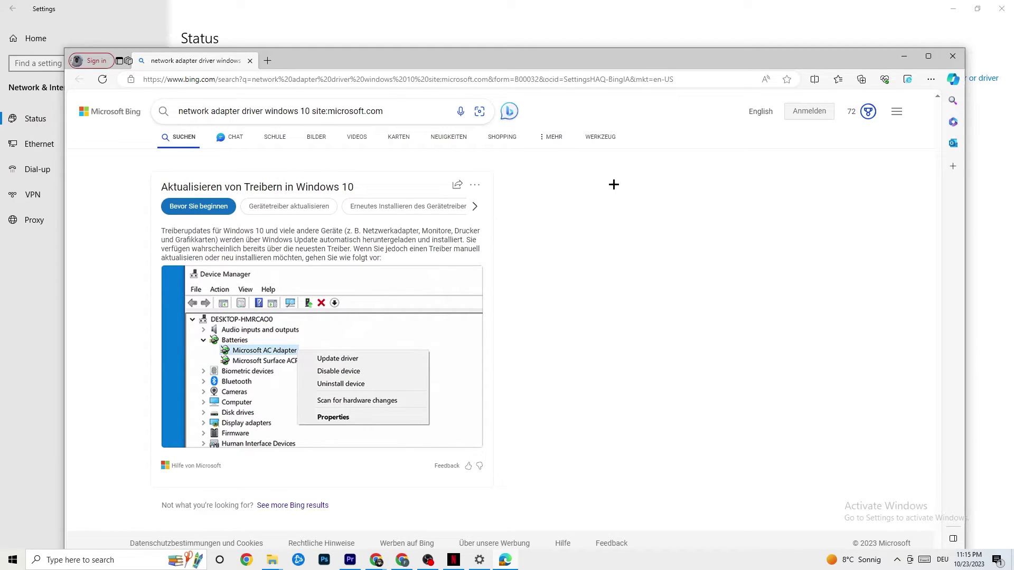
click(954, 56)
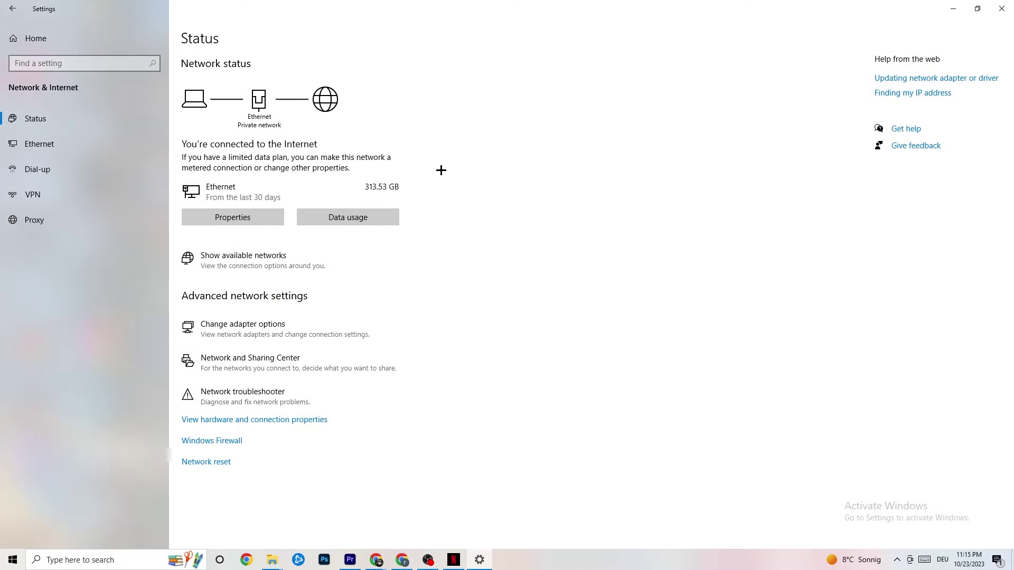
View the available networks flyout, dismiss it, and close Settings.
click(305, 259)
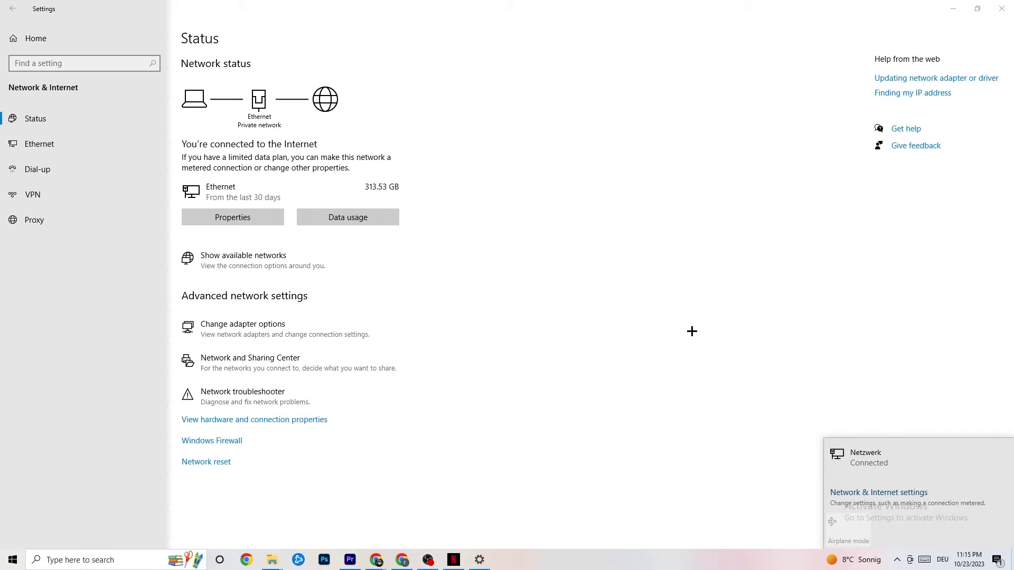
click(608, 315)
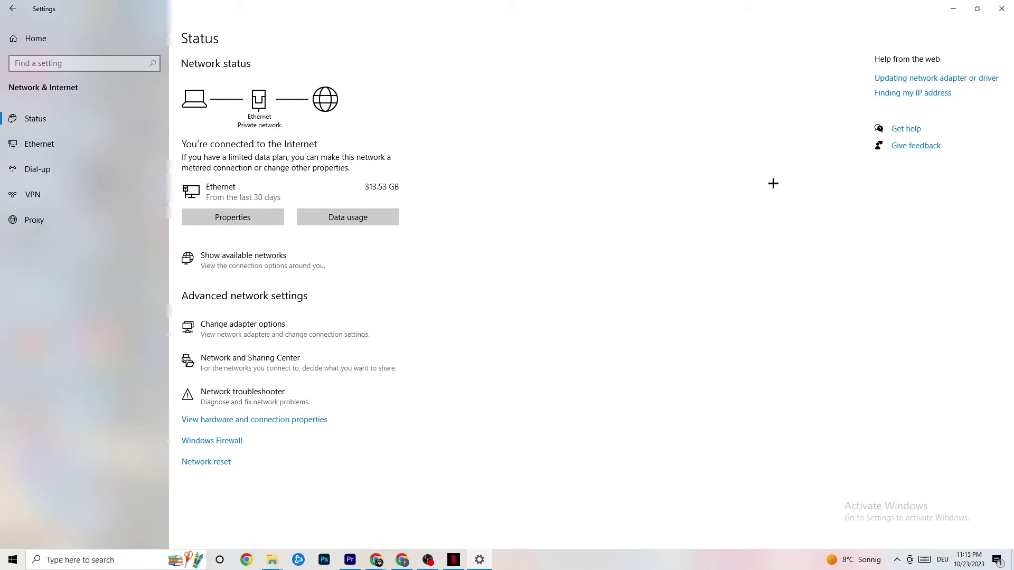
click(1002, 8)
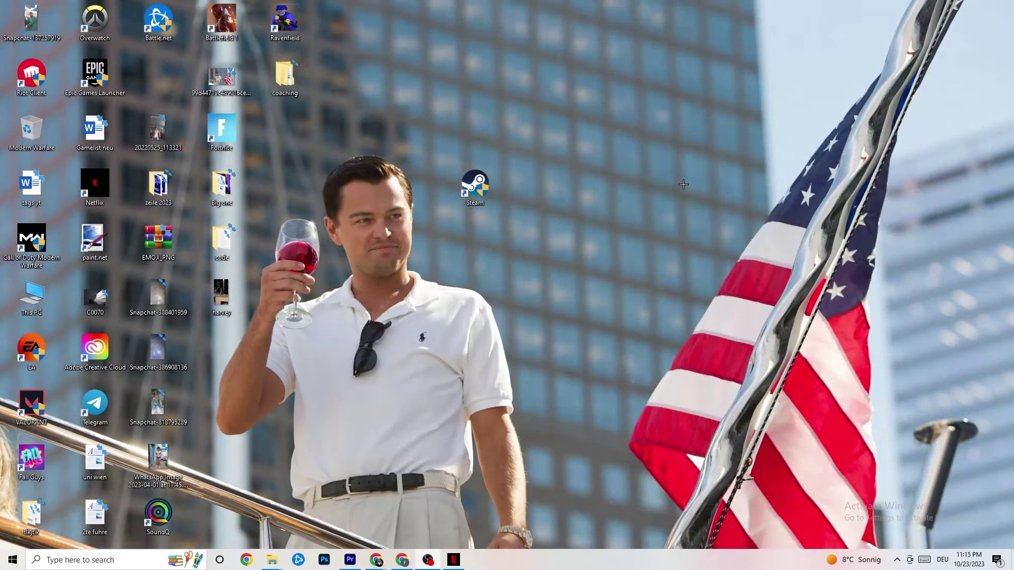
key(super)
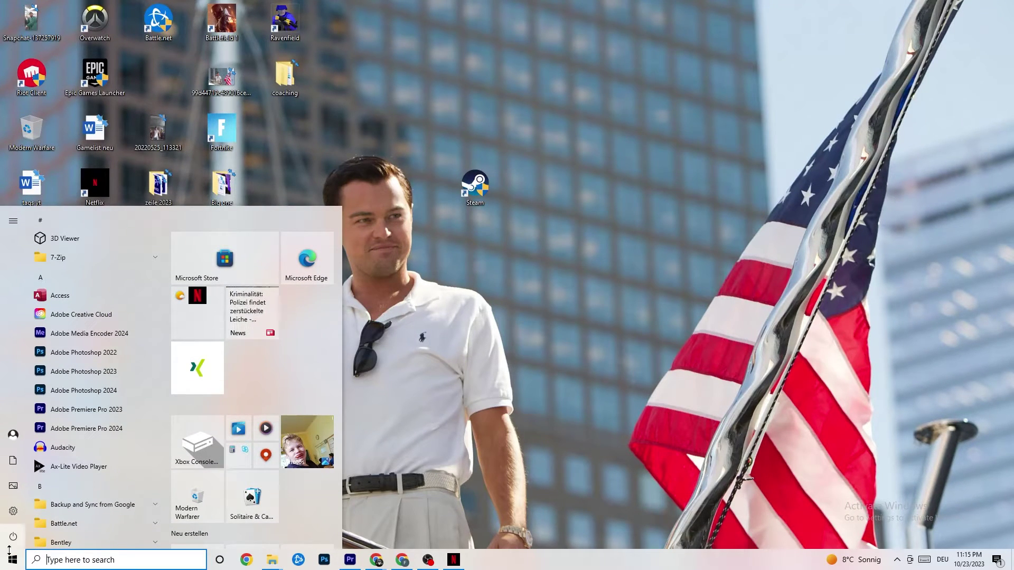
click(21, 520)
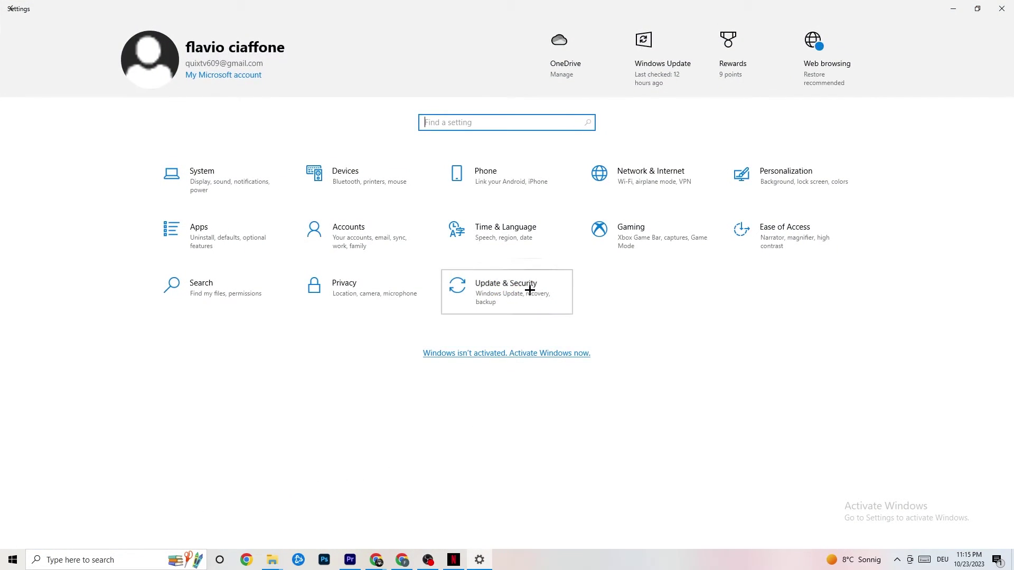
click(531, 286)
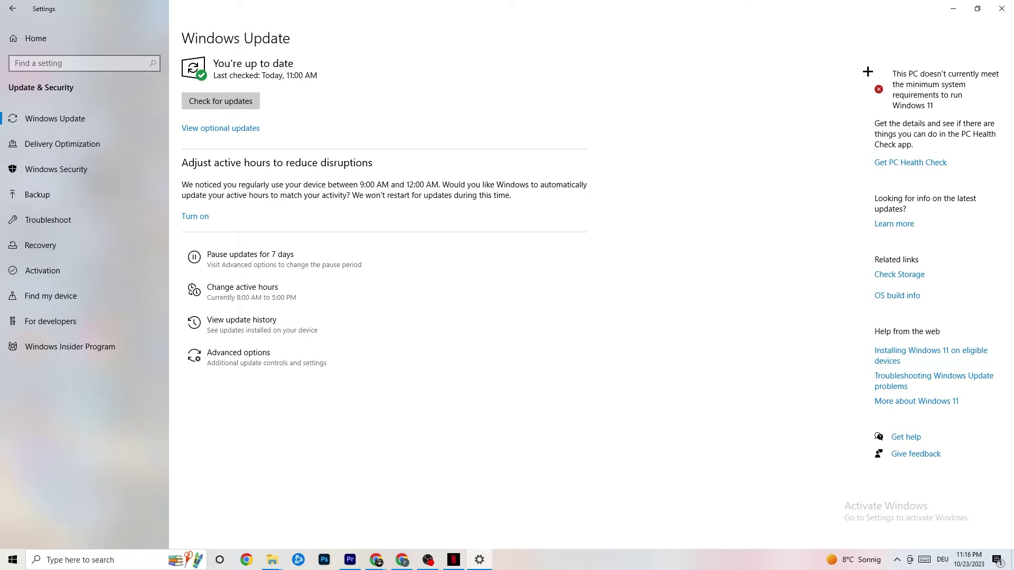
click(1000, 9)
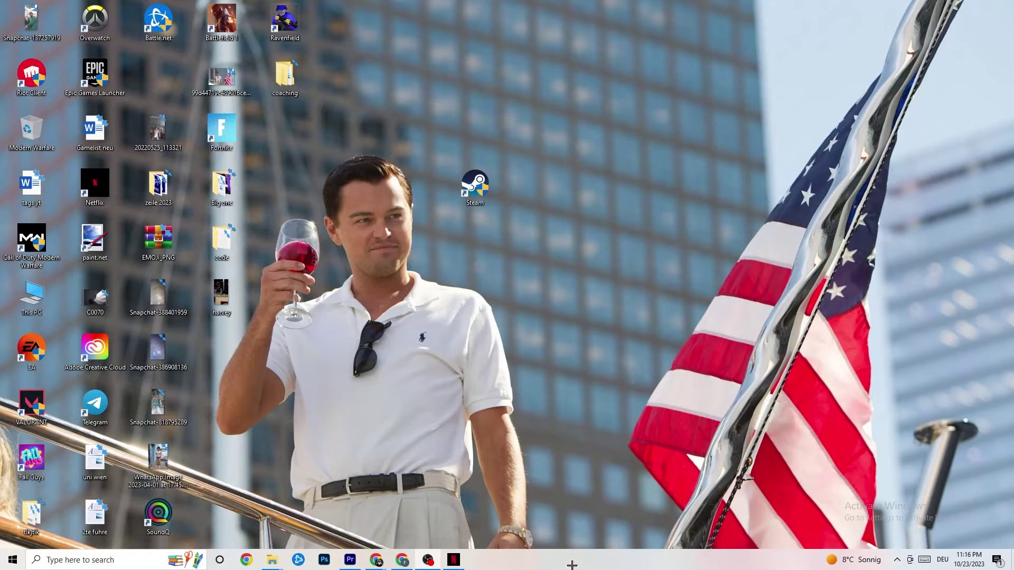
Launch Task Manager from the taskbar context menu and maximize it.
drag(529, 562, 584, 506)
right_click(544, 564)
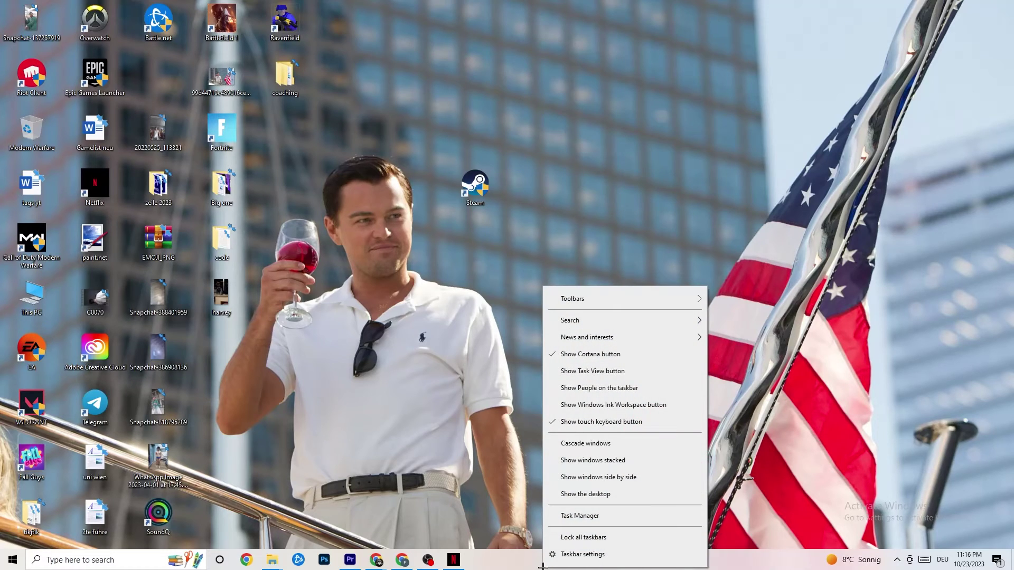
click(578, 522)
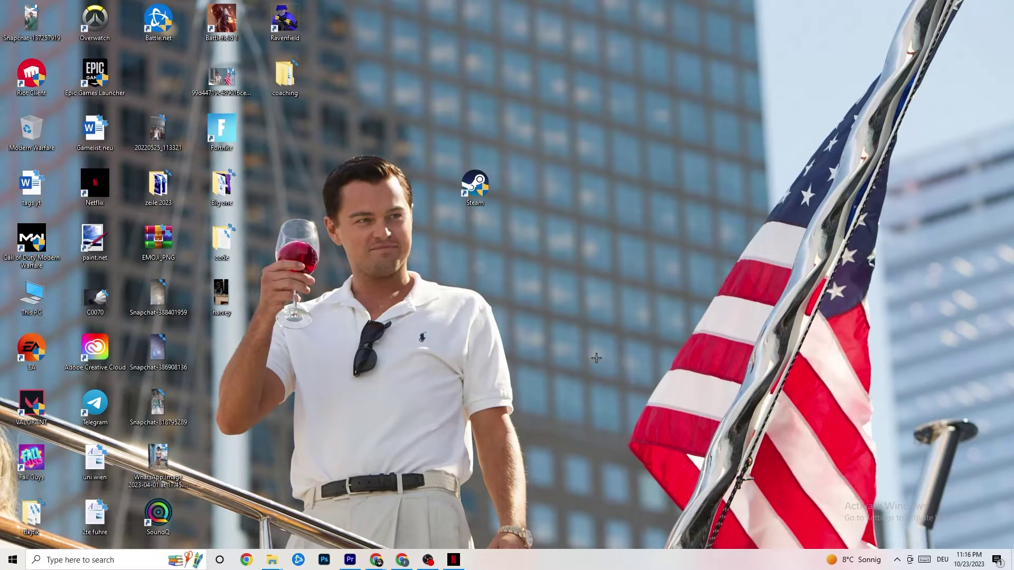
click(583, 24)
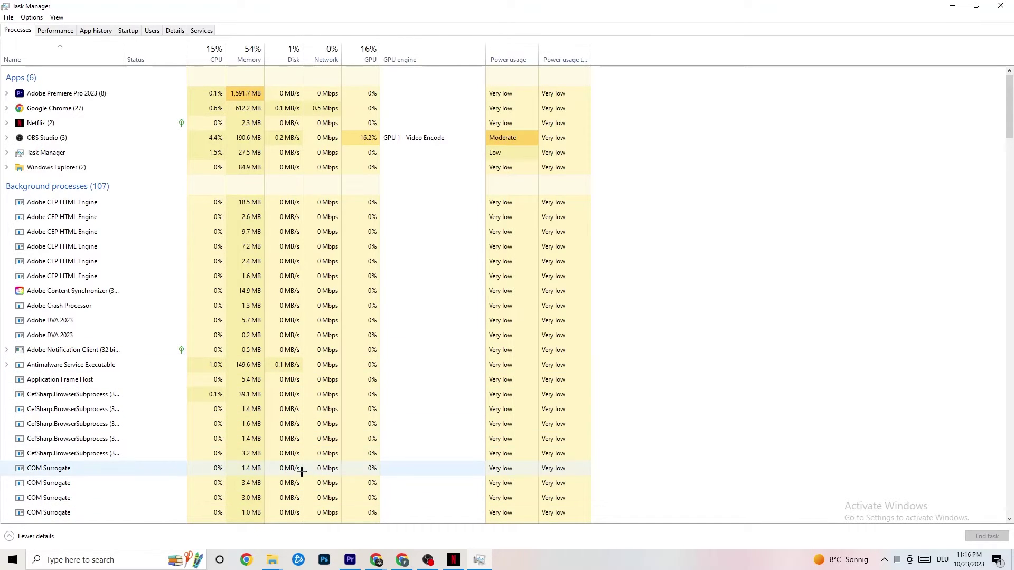
Show the Ethernet throughput graph on the Performance tab and open Resource Monitor.
click(55, 33)
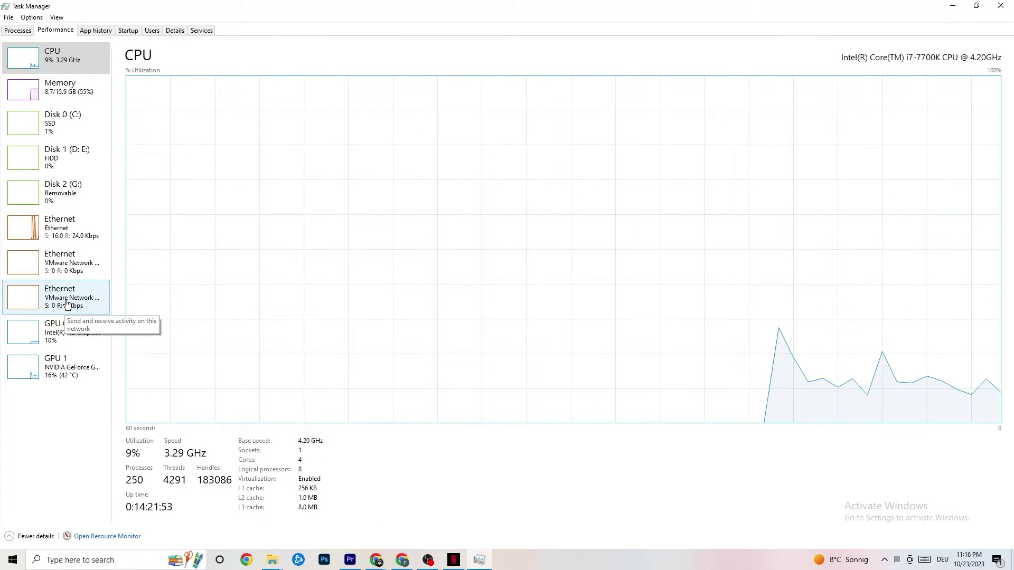
click(67, 233)
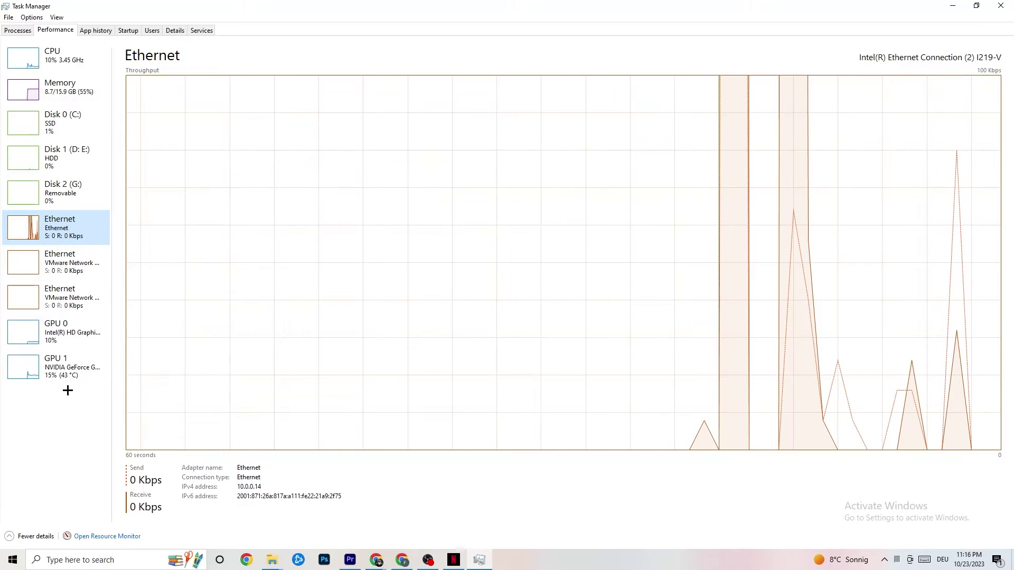
right_click(81, 530)
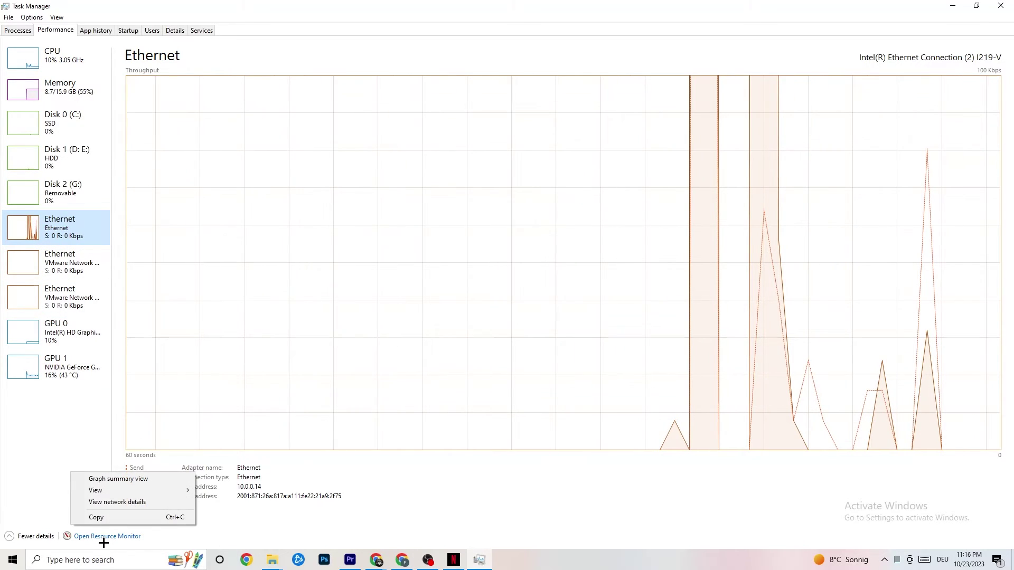
click(133, 552)
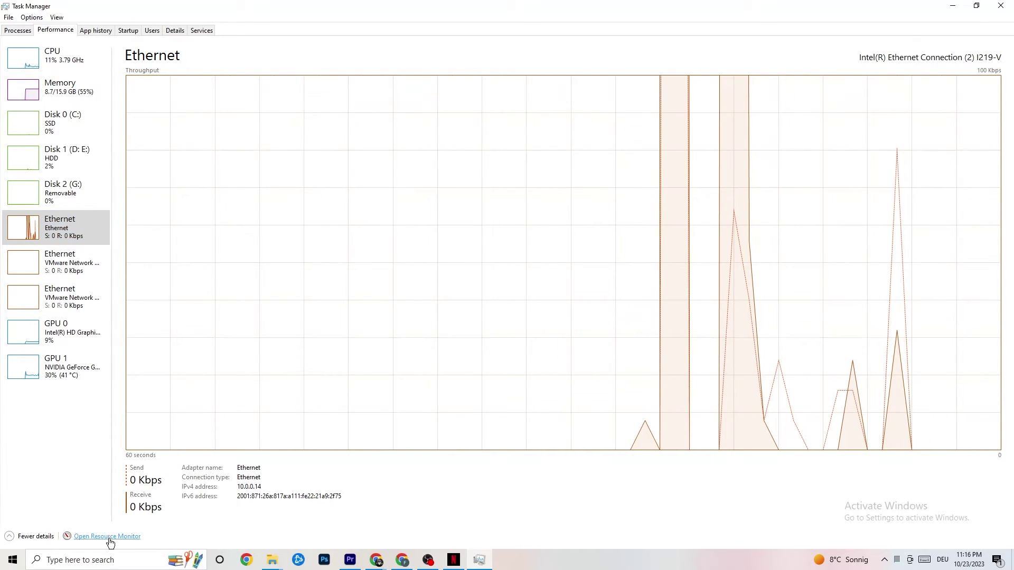
click(110, 538)
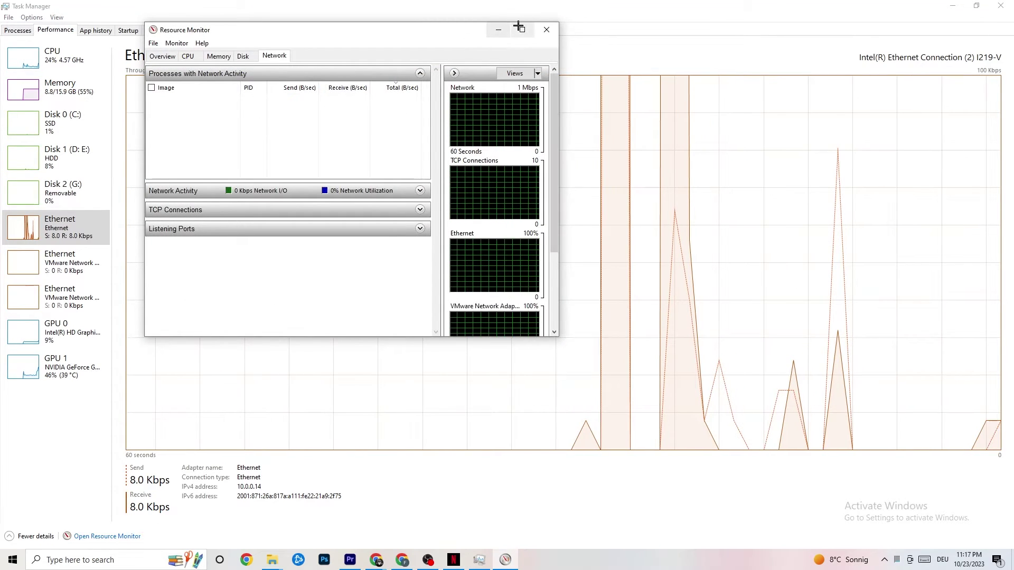
Review per-process network activity in maximized Resource Monitor, close it, and show startup programs.
click(523, 29)
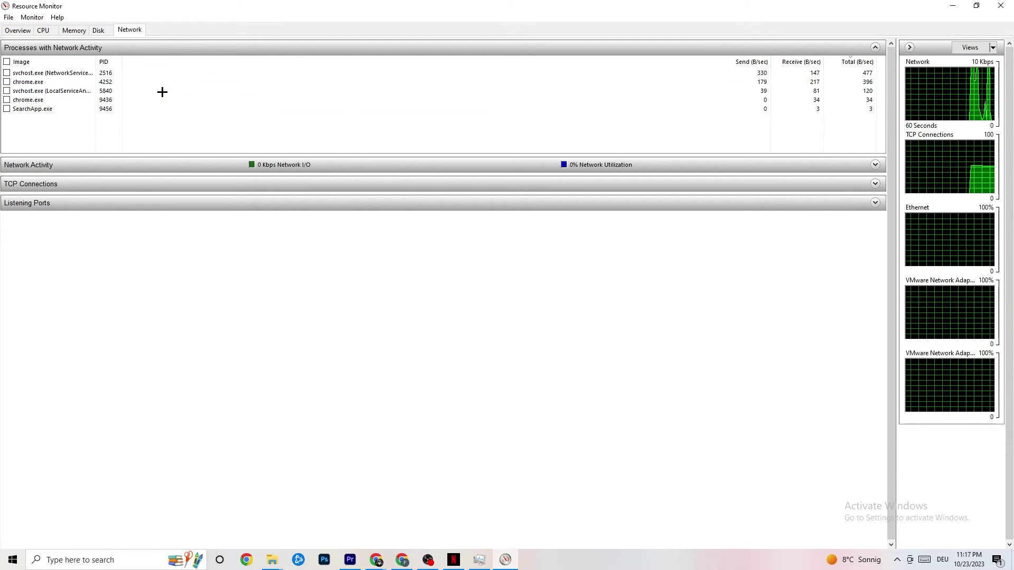
right_click(49, 109)
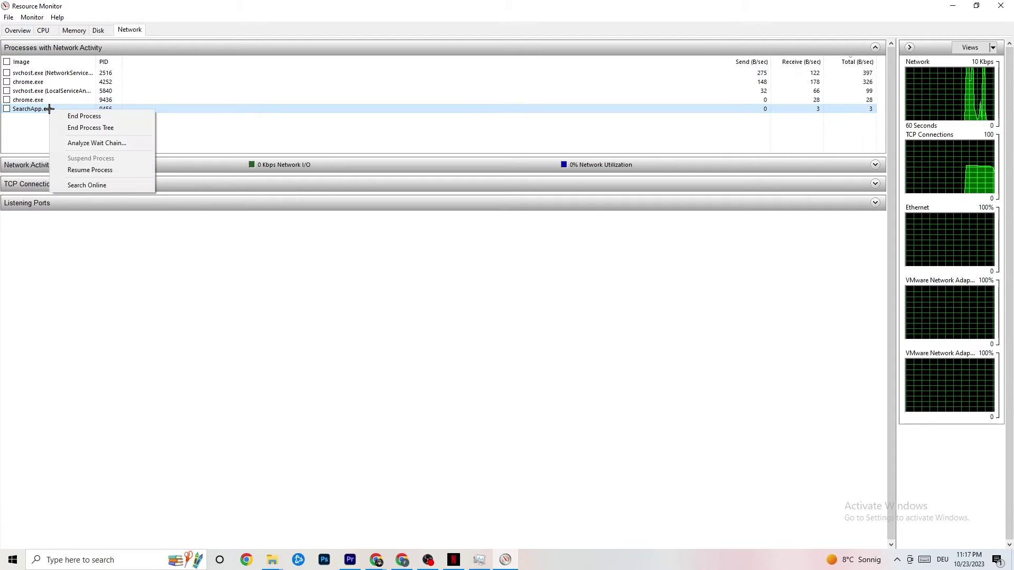
click(308, 134)
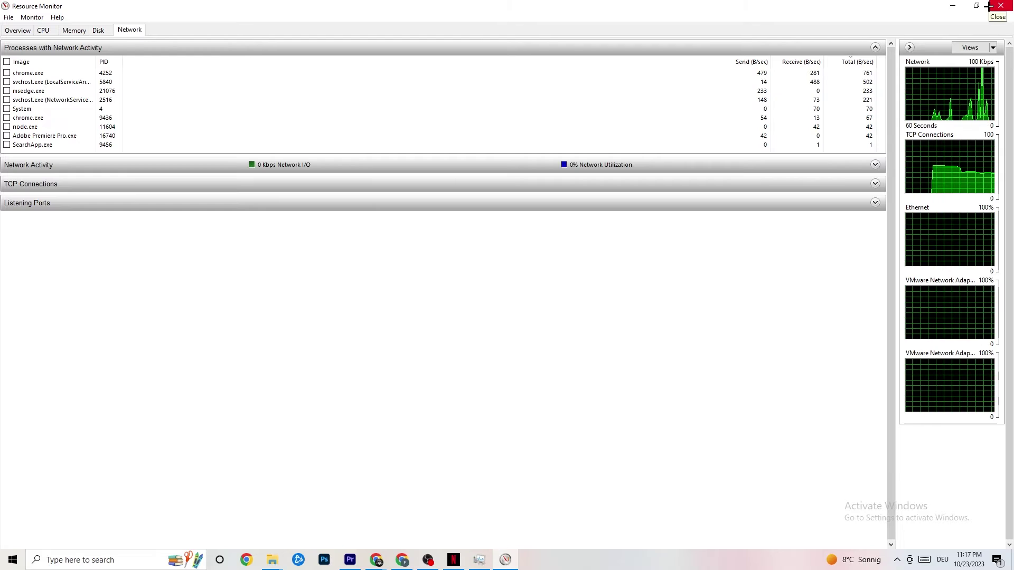
click(23, 33)
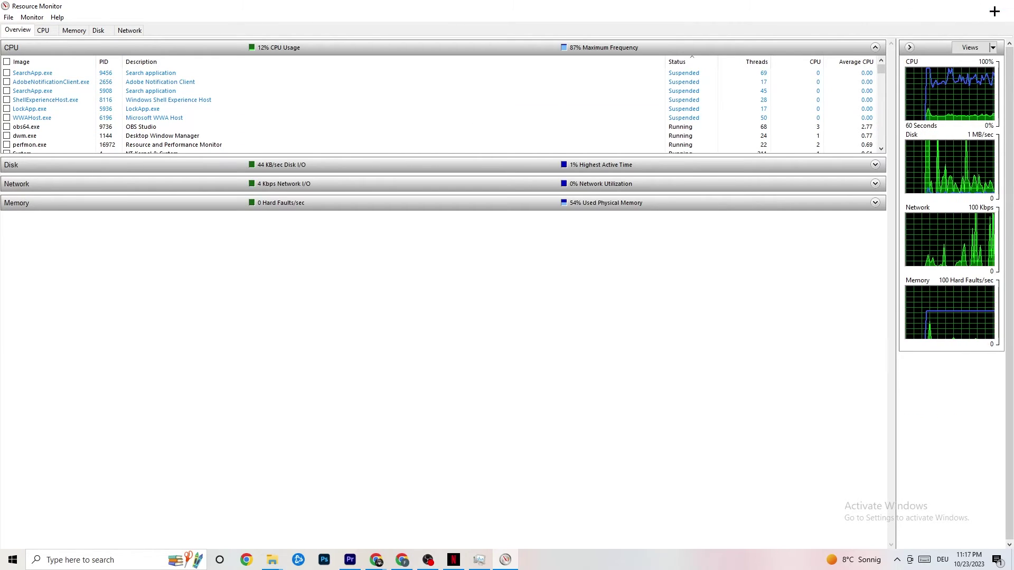
click(1000, 6)
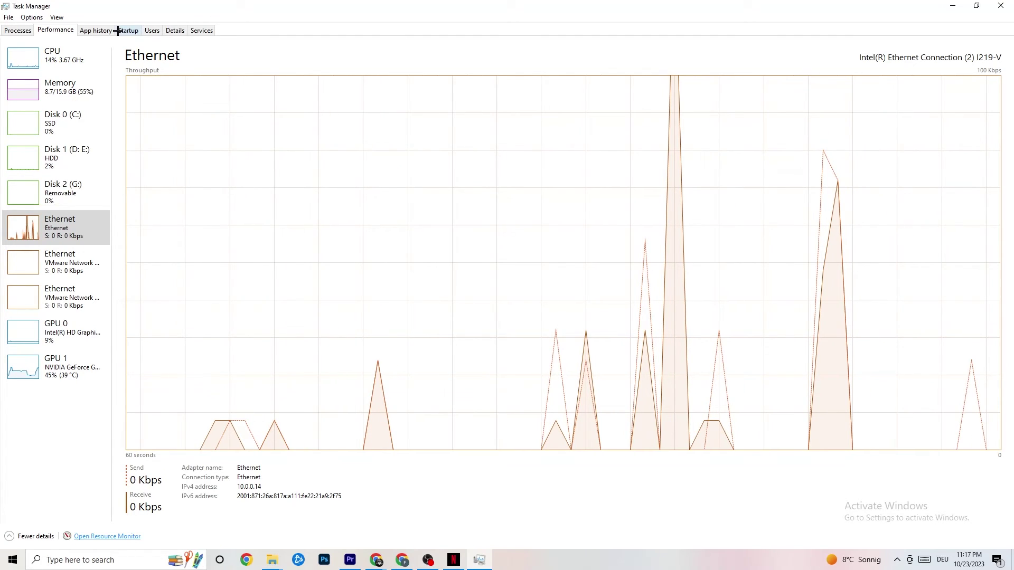
click(120, 30)
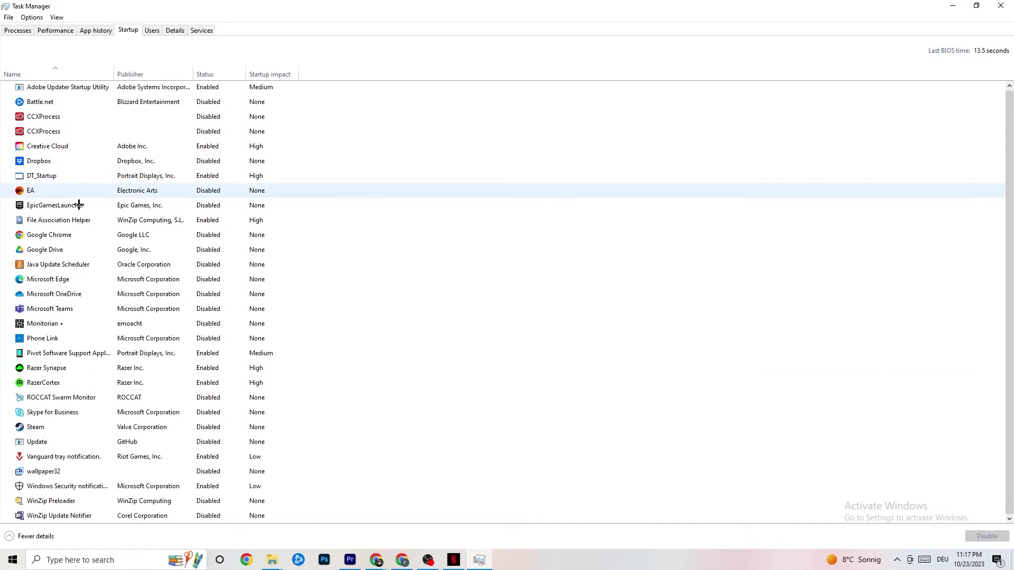